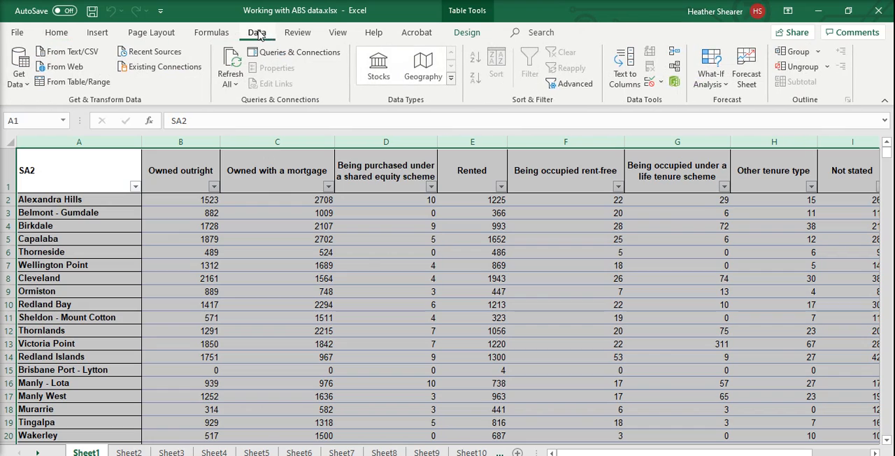
# - Load the Sheet1 table into Power Query and keep only the SA2, Owned outright, Owned with a mortgage, Rented and Total columns
pyautogui.click(73, 85)
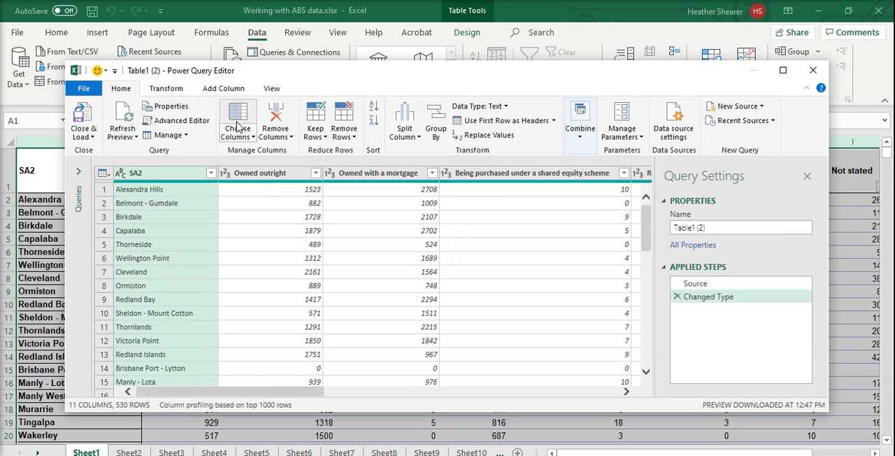
pyautogui.click(237, 125)
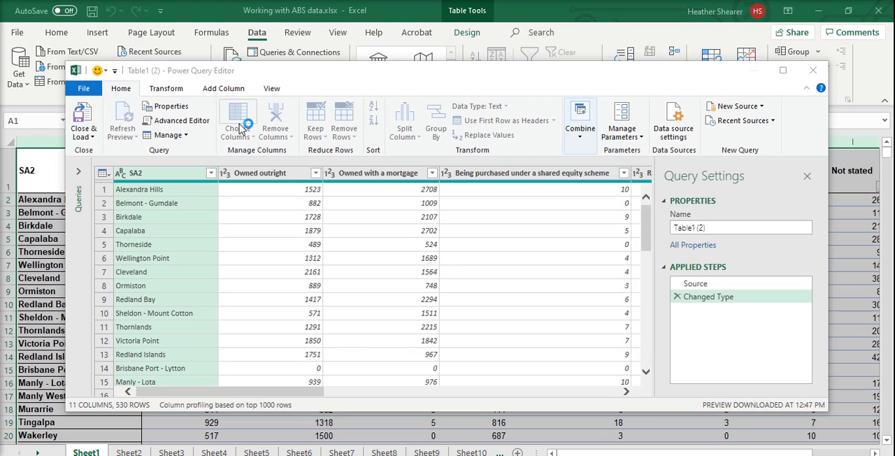
pyautogui.click(362, 120)
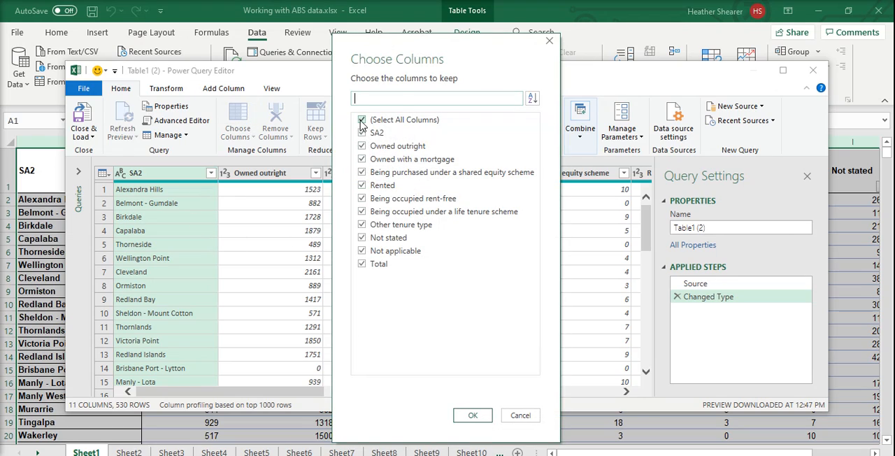
pyautogui.click(361, 133)
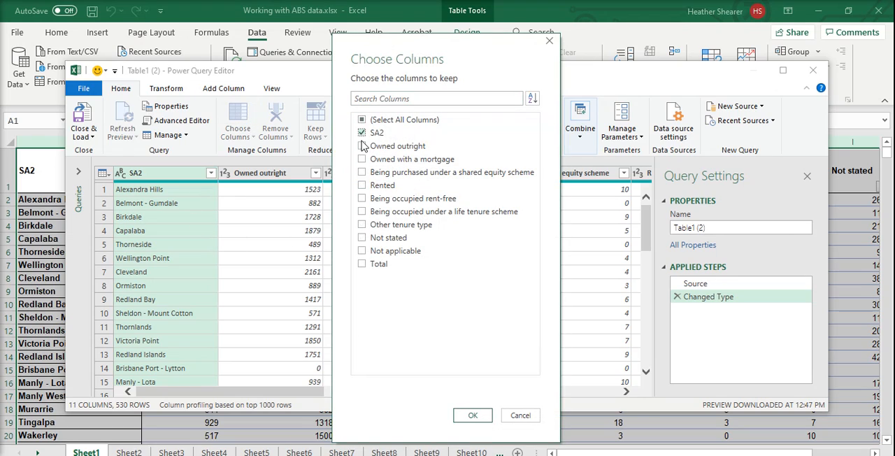
pyautogui.click(361, 264)
pyautogui.click(362, 145)
pyautogui.click(361, 159)
pyautogui.click(472, 415)
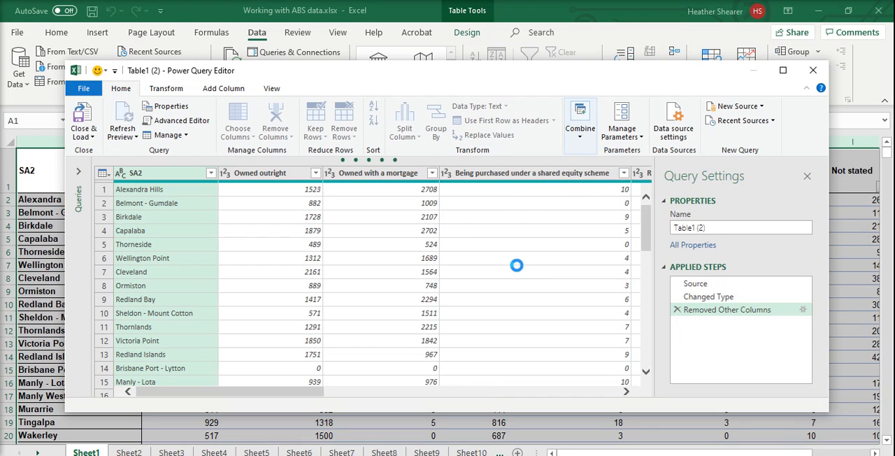
# - Remove the blank rows from the query, then close the Power Query Editor and discard the changes
pyautogui.click(344, 129)
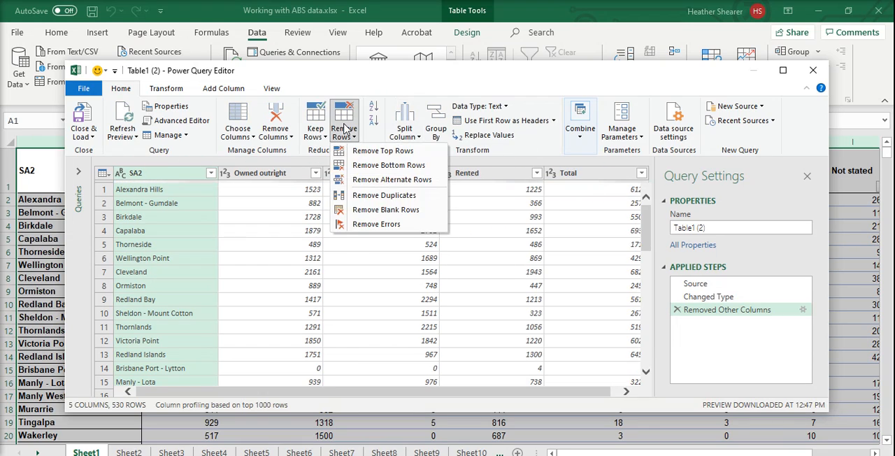
pyautogui.click(384, 209)
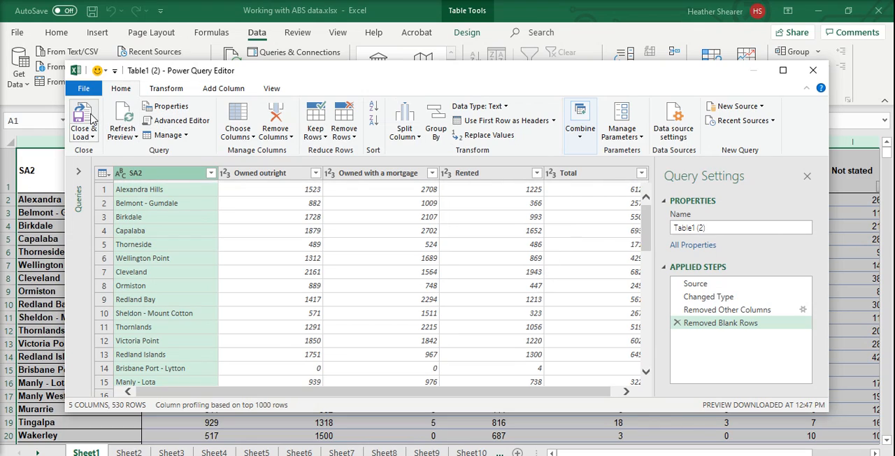
pyautogui.click(813, 71)
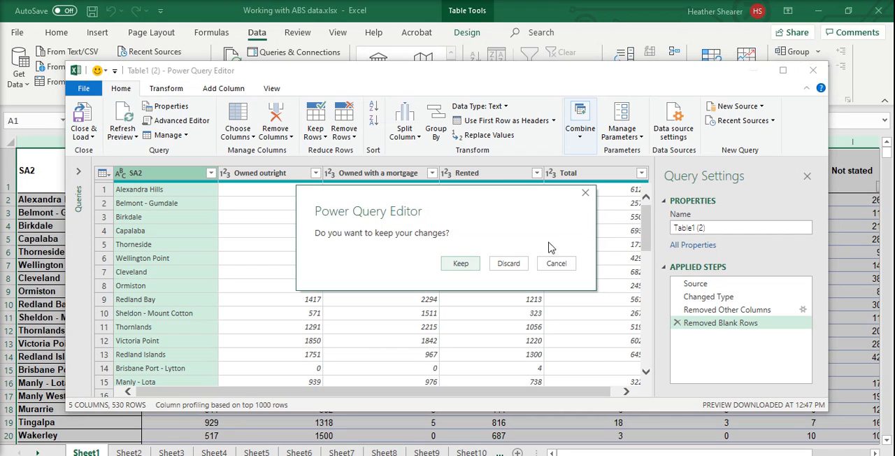
pyautogui.click(512, 263)
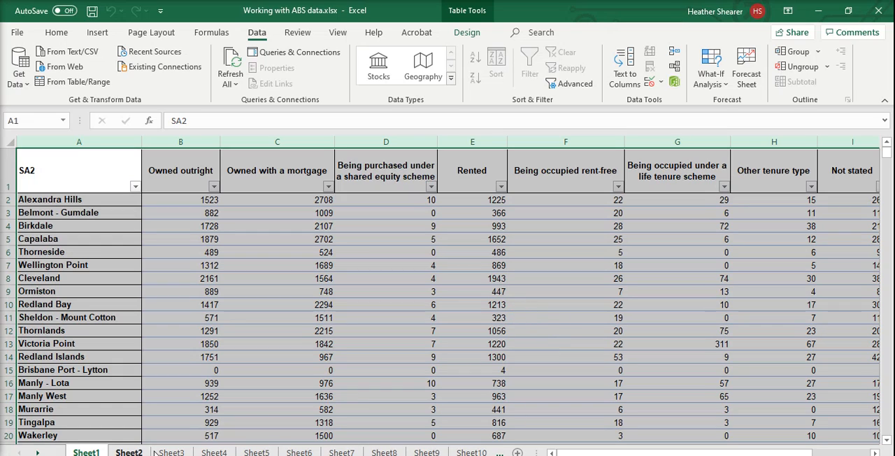
# - Start a merge query from the Sheet6 table, with Table1 as the first table and Table3 as the second
pyautogui.click(299, 453)
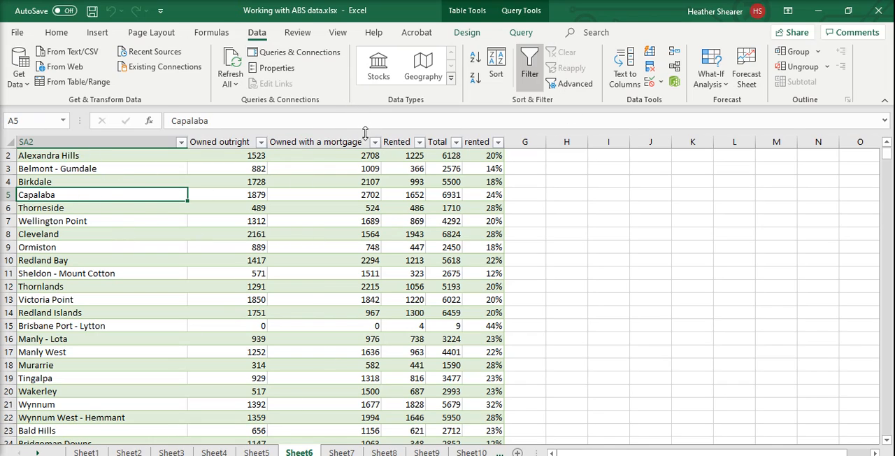
pyautogui.click(43, 182)
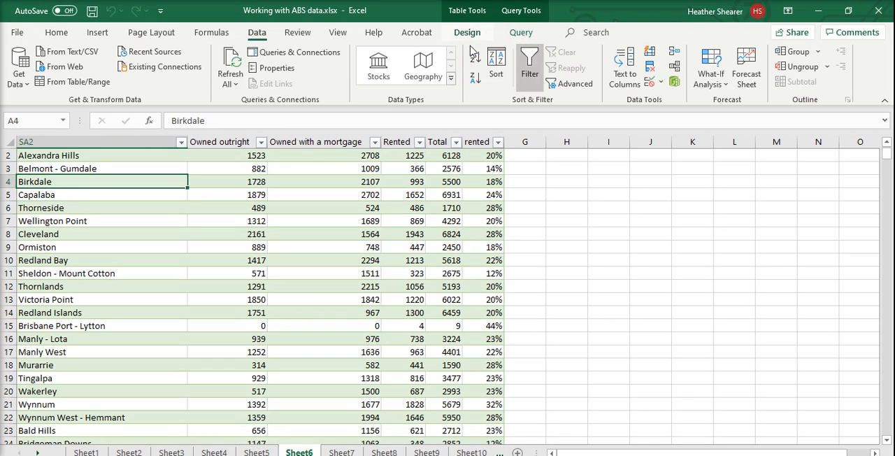
pyautogui.click(524, 34)
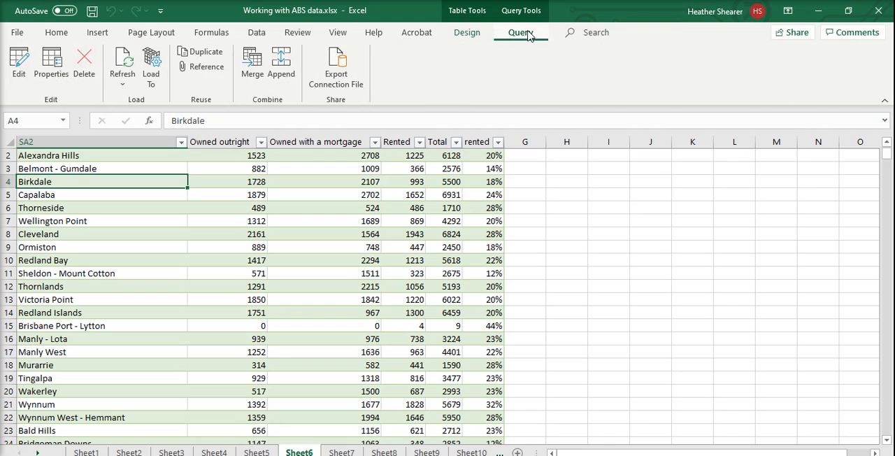
pyautogui.click(261, 65)
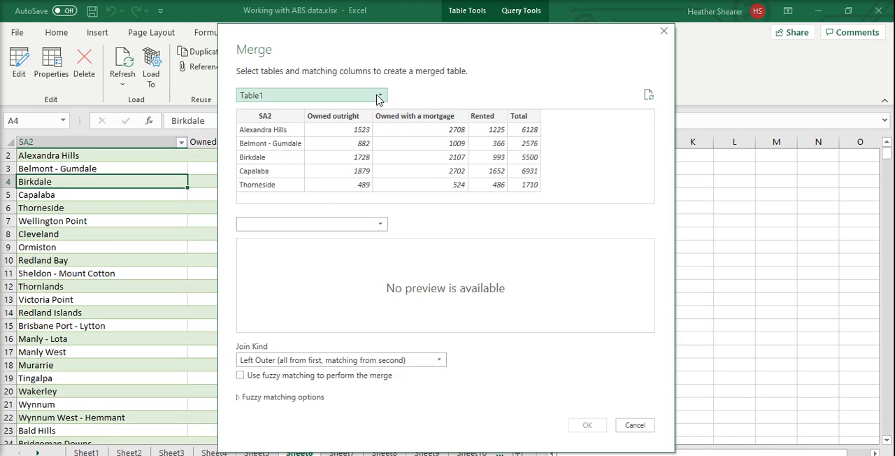
pyautogui.click(379, 98)
pyautogui.click(379, 99)
pyautogui.click(360, 230)
pyautogui.click(307, 255)
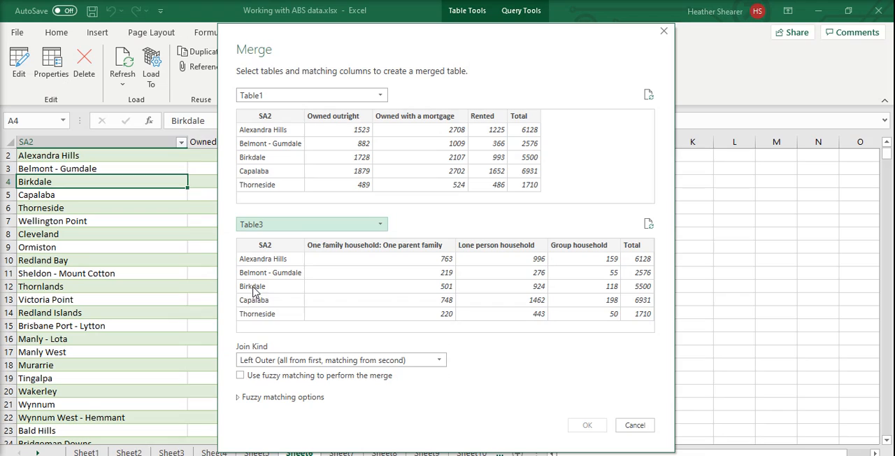
# - Match the two tables on their SA2 columns and create the merged query with a Left Outer join
pyautogui.click(279, 117)
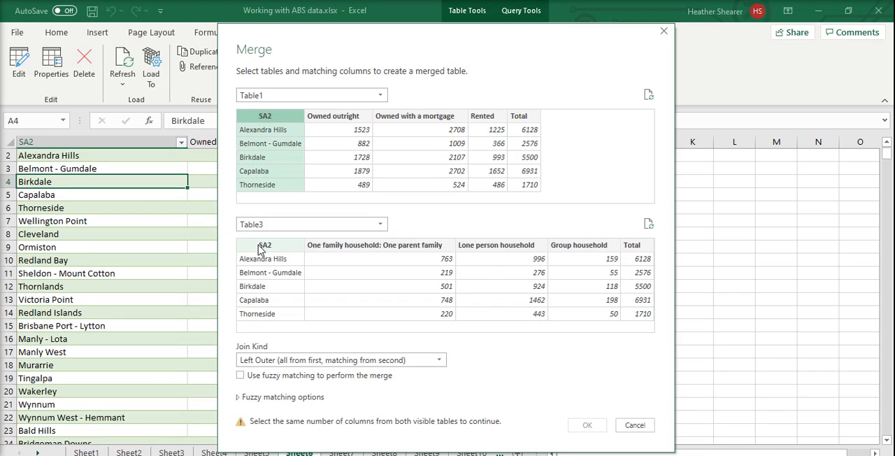
pyautogui.click(263, 246)
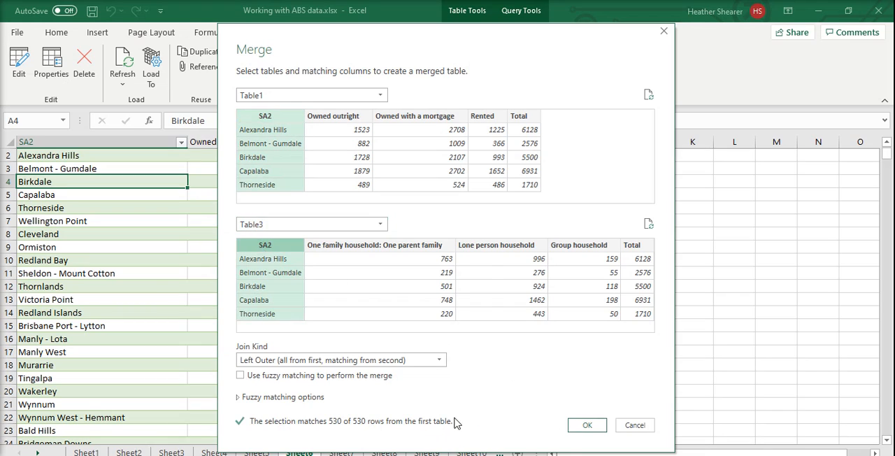
pyautogui.click(585, 425)
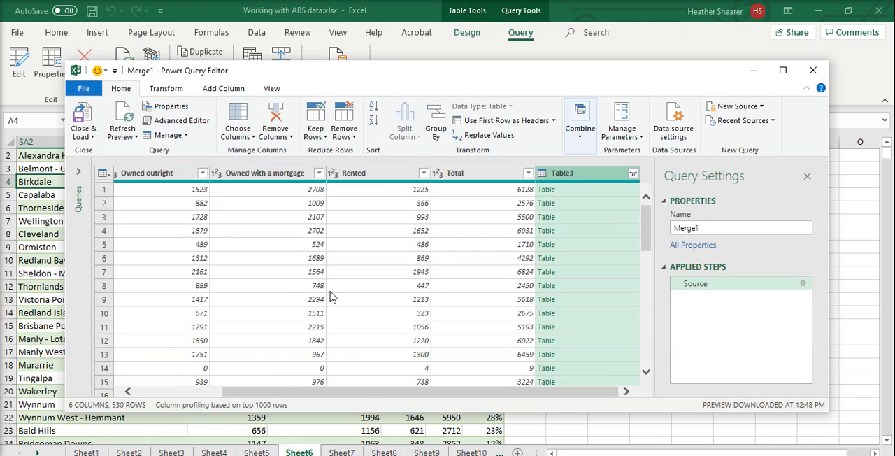
# - Open the expansion options of the Table3 column and exclude SA2 from the columns to expand
pyautogui.click(633, 175)
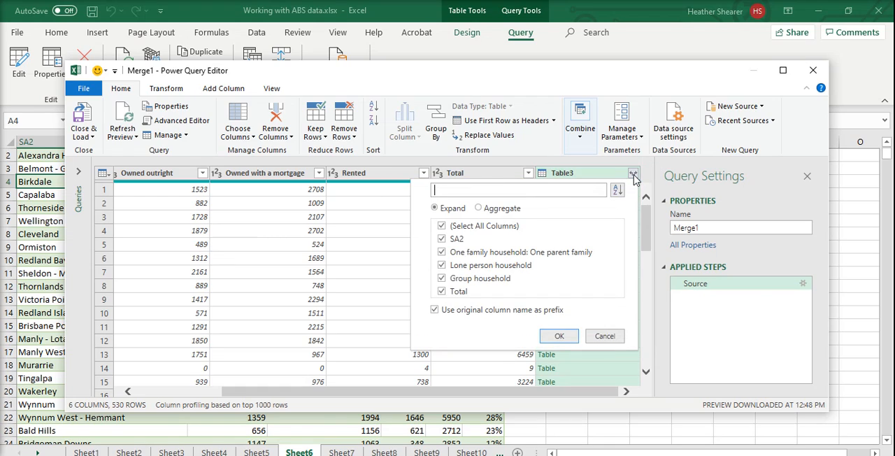
pyautogui.click(445, 239)
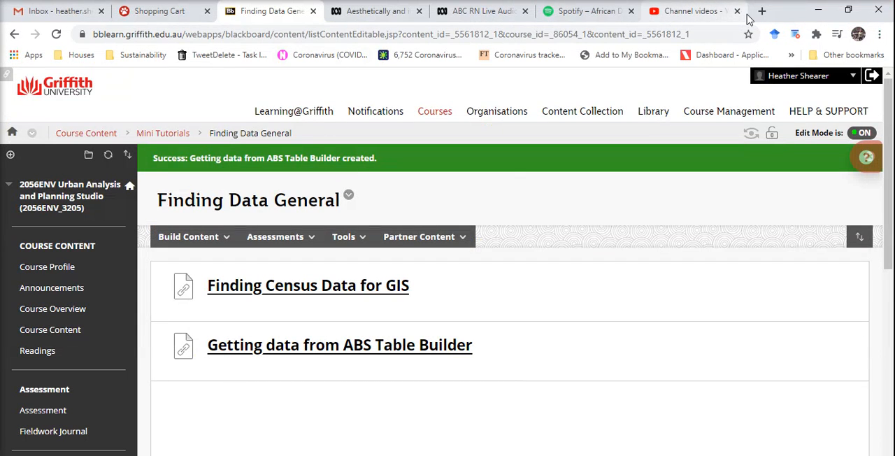
# - Switch to the browser, search for "table builder" in a new tab and open the Census TableBuilder dataset catalogue
pyautogui.click(762, 11)
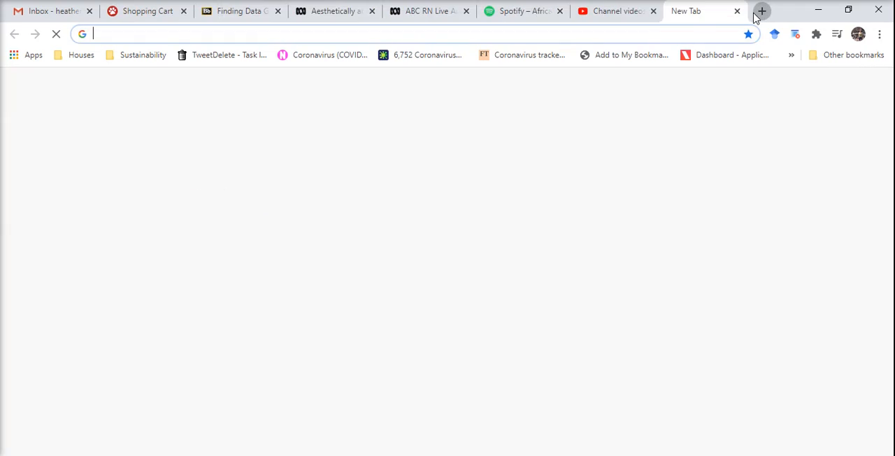
pyautogui.write('tab')
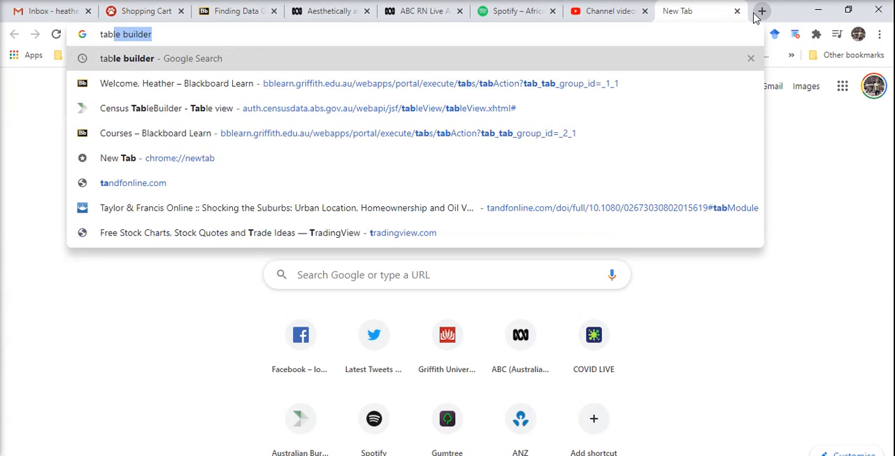
pyautogui.press('Return')
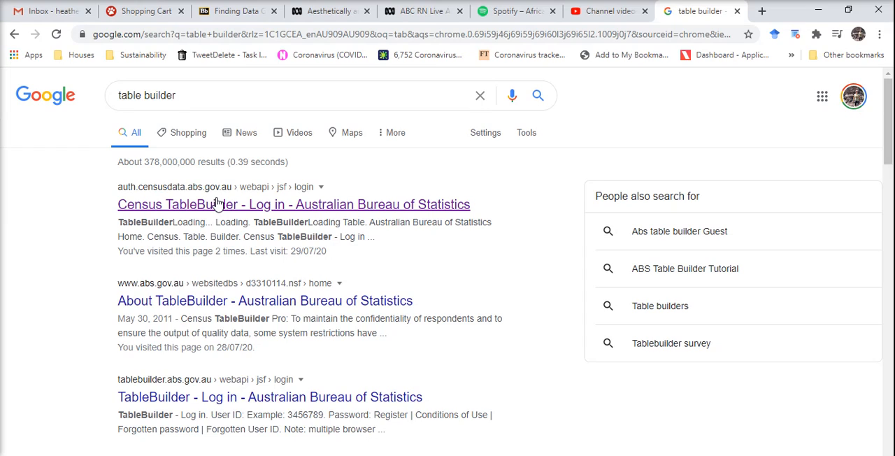
pyautogui.click(218, 205)
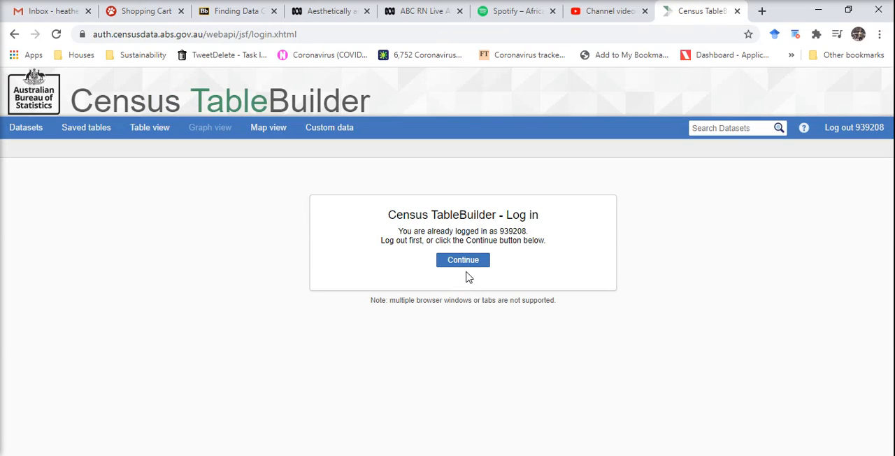
pyautogui.click(462, 260)
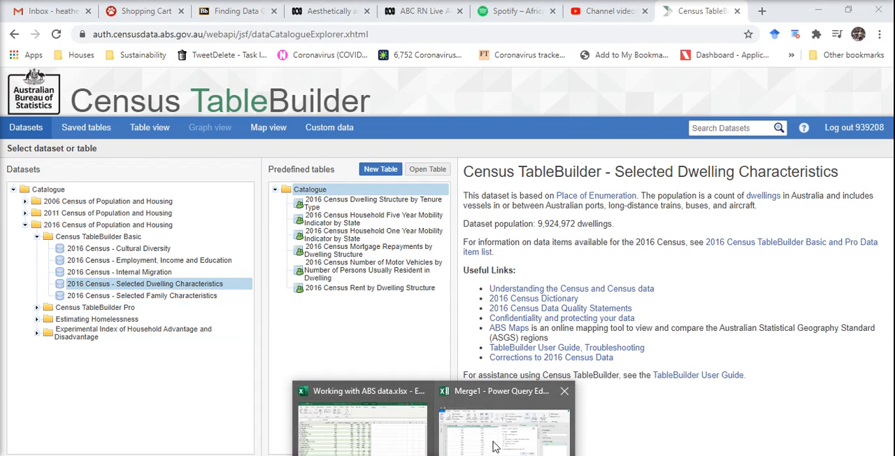
# - Return to the Merge1 Power Query Editor and expand Table3's one parent family, Lone person household, Group household and Total columns
pyautogui.click(495, 445)
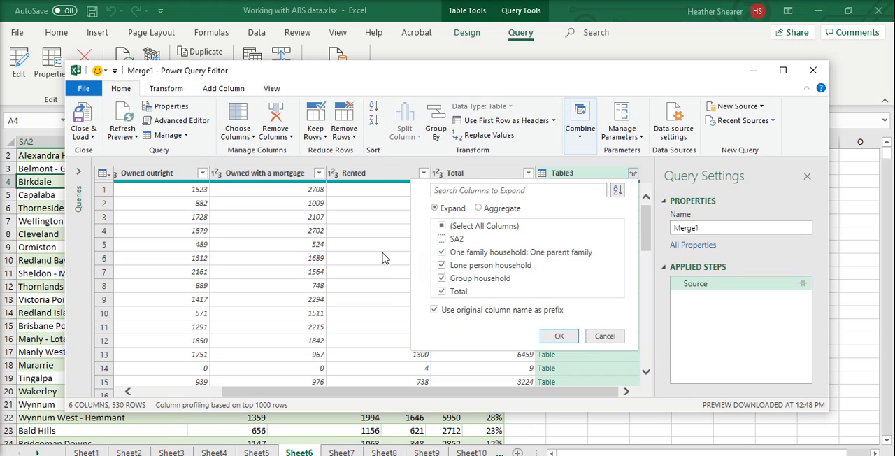
pyautogui.click(441, 291)
pyautogui.click(559, 336)
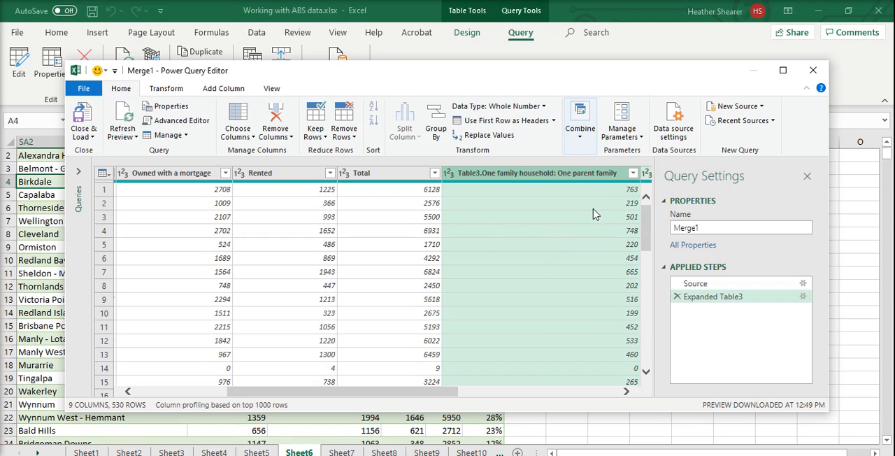
# - Remove blank rows from the merged query and load the result into a new worksheet
pyautogui.click(344, 131)
pyautogui.click(389, 211)
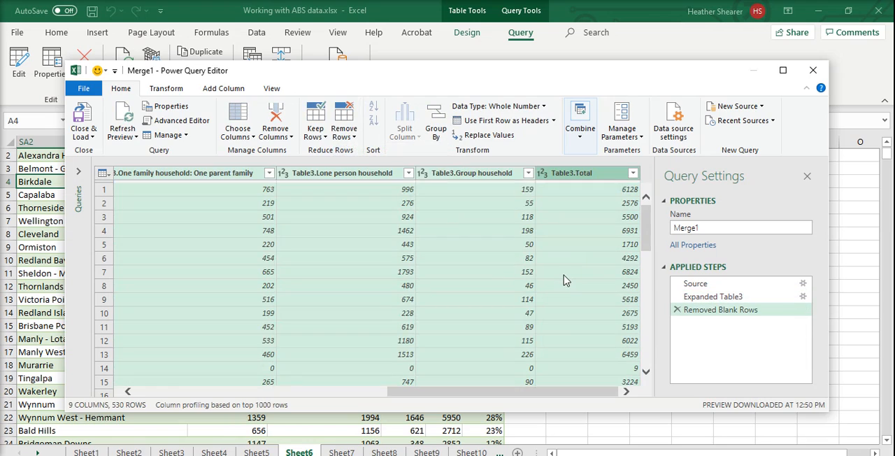
pyautogui.click(83, 117)
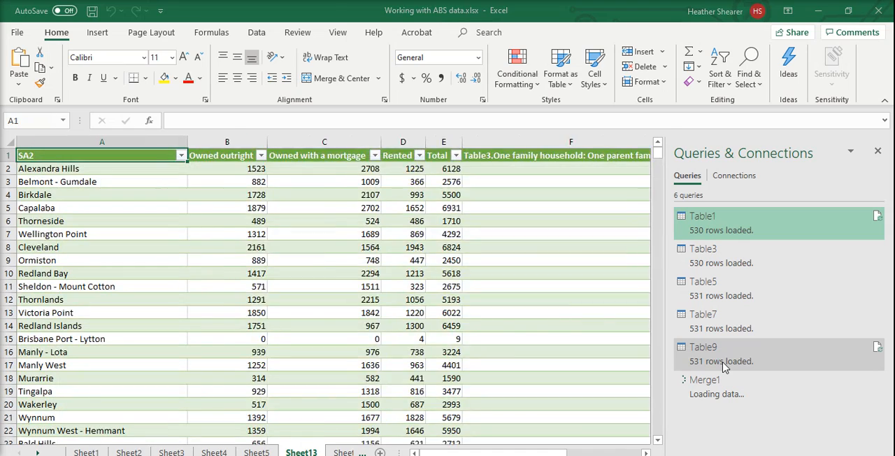
pyautogui.moveTo(723, 365)
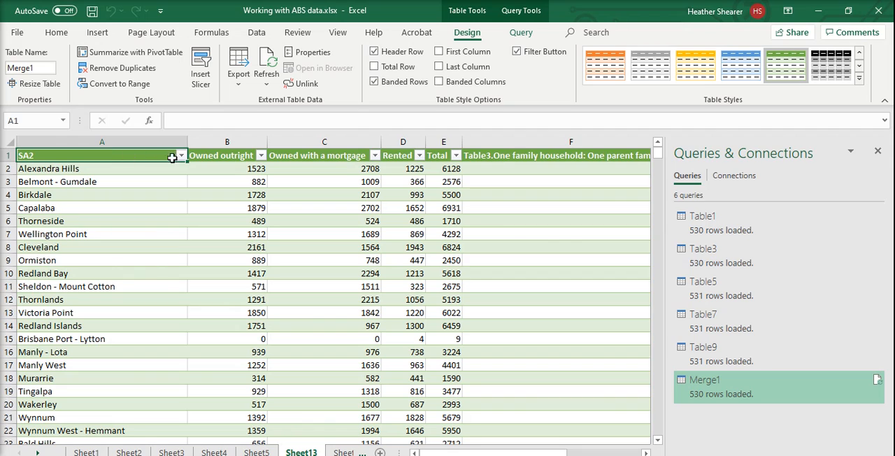
# - Rename the Total header in cell E1 of the merged table as Dwelling Total
pyautogui.click(645, 452)
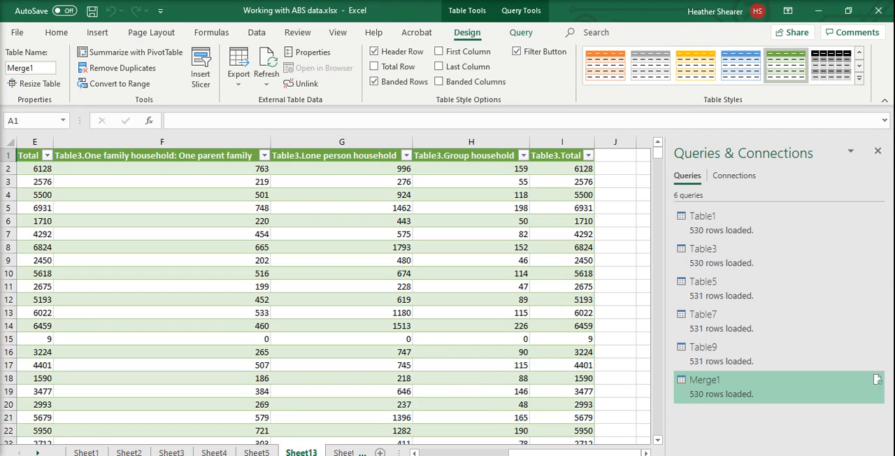
pyautogui.moveTo(518, 452); pyautogui.dragTo(604, 453)
pyautogui.moveTo(574, 453); pyautogui.dragTo(391, 434)
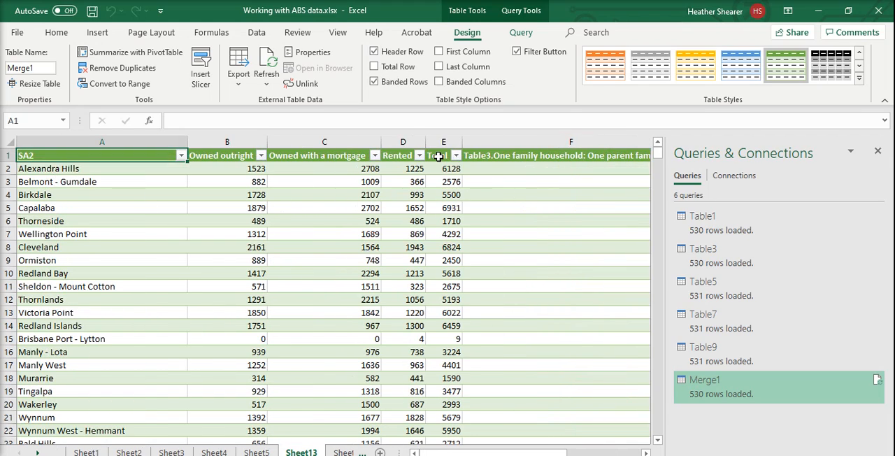
pyautogui.click(438, 156)
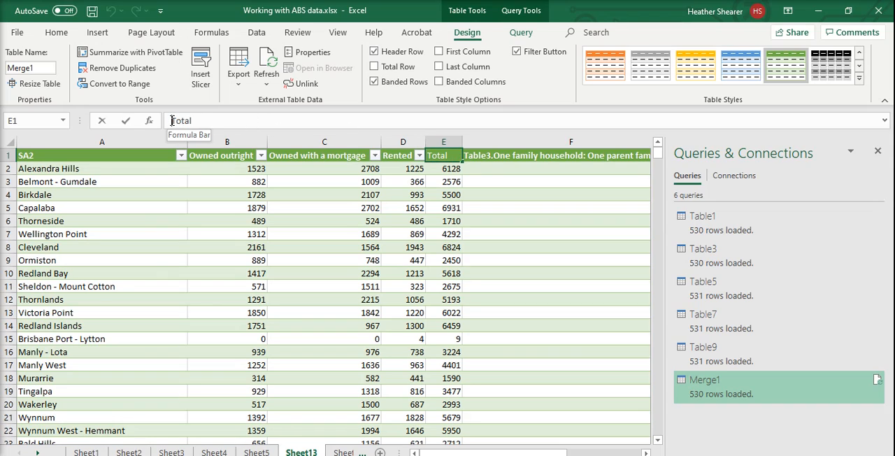
pyautogui.click(173, 121)
pyautogui.write('DWellin')
pyautogui.press('BackSpace')
pyautogui.press('BackSpace')
pyautogui.press('BackSpace')
pyautogui.press('BackSpace')
pyautogui.press('BackSpace')
pyautogui.press('BackSpace')
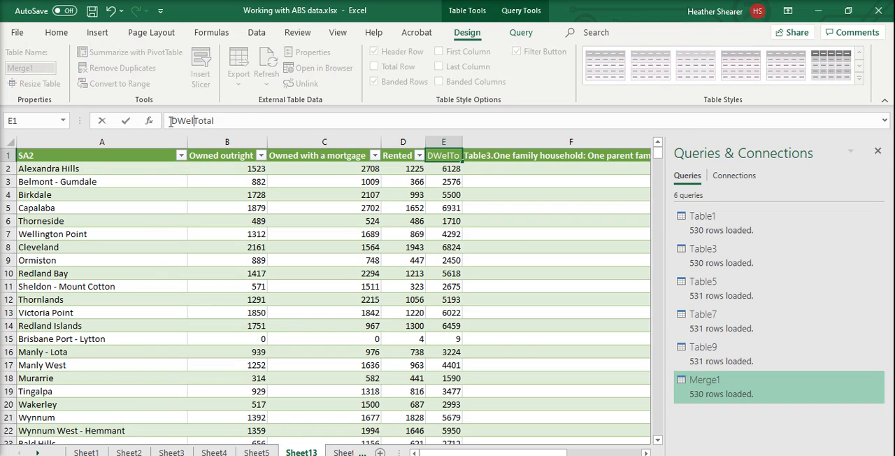
pyautogui.write('welling')
pyautogui.press('Return')
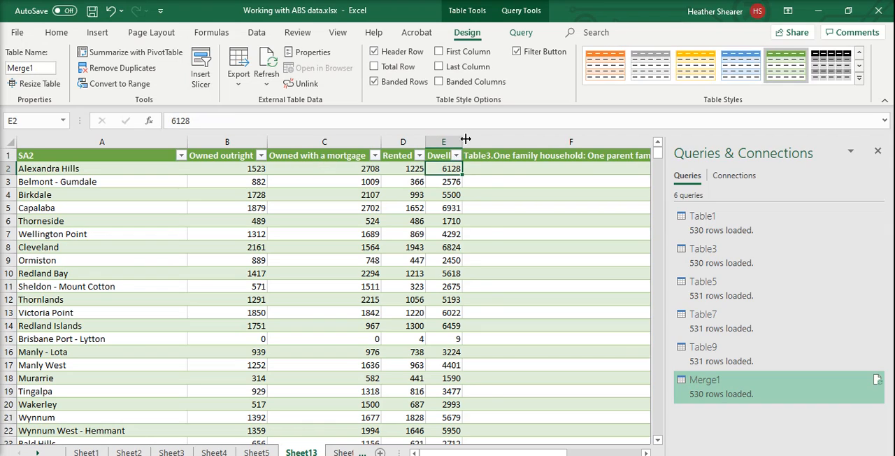
# - Widen column E so the full Dwelling Total header fits, and save the workbook
pyautogui.moveTo(462, 141); pyautogui.dragTo(530, 142)
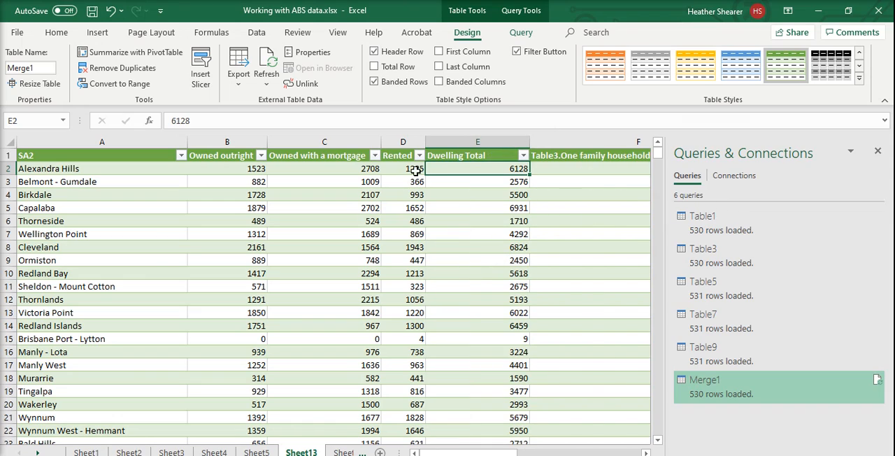
pyautogui.click(92, 11)
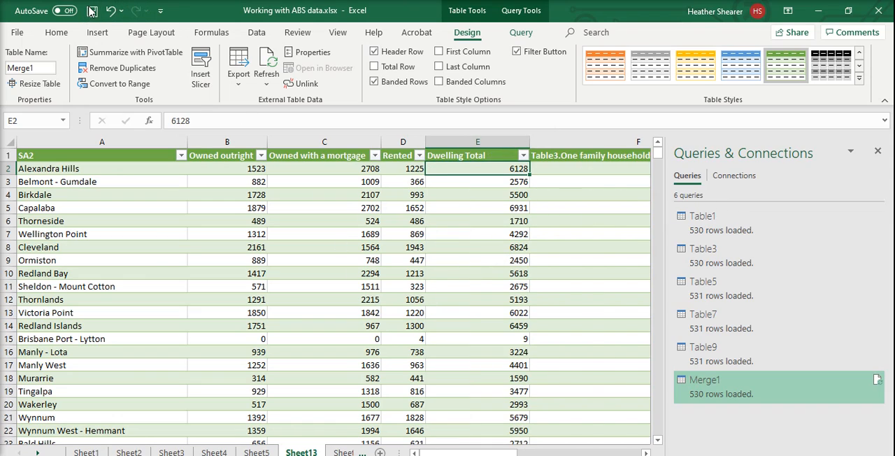